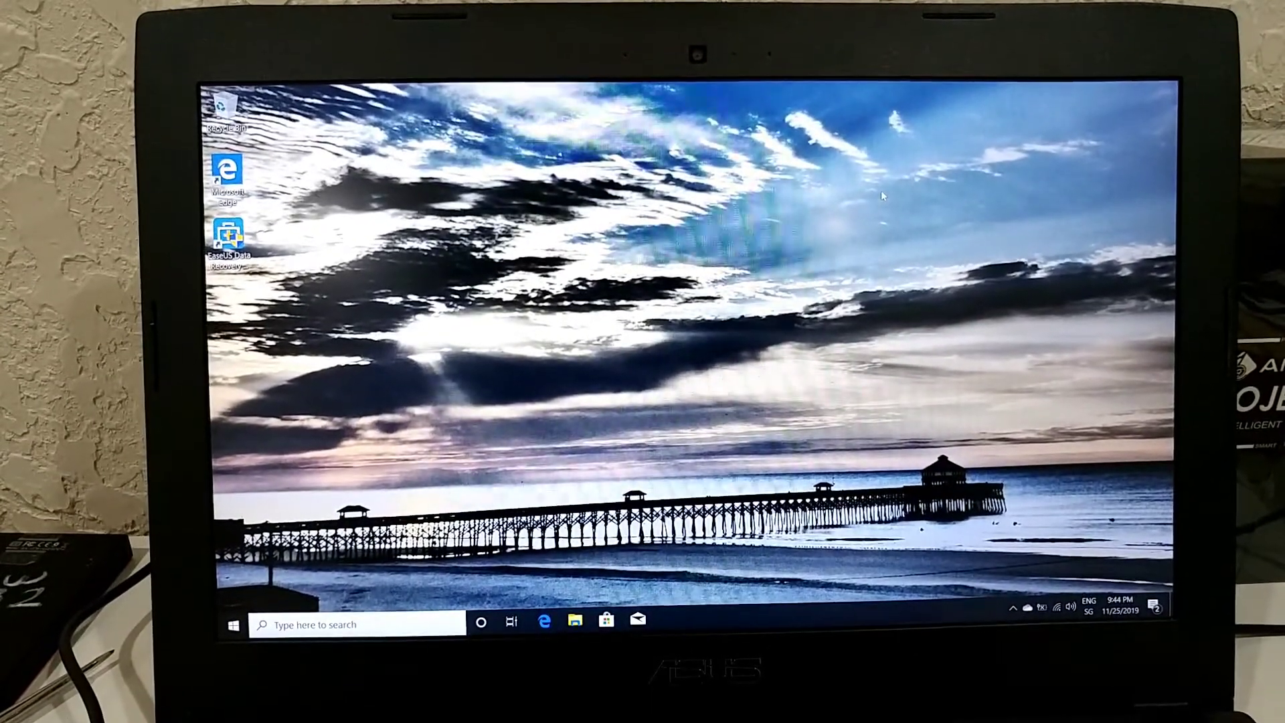
Open the Windows 10 Start menu with the Windows key.
key("super")
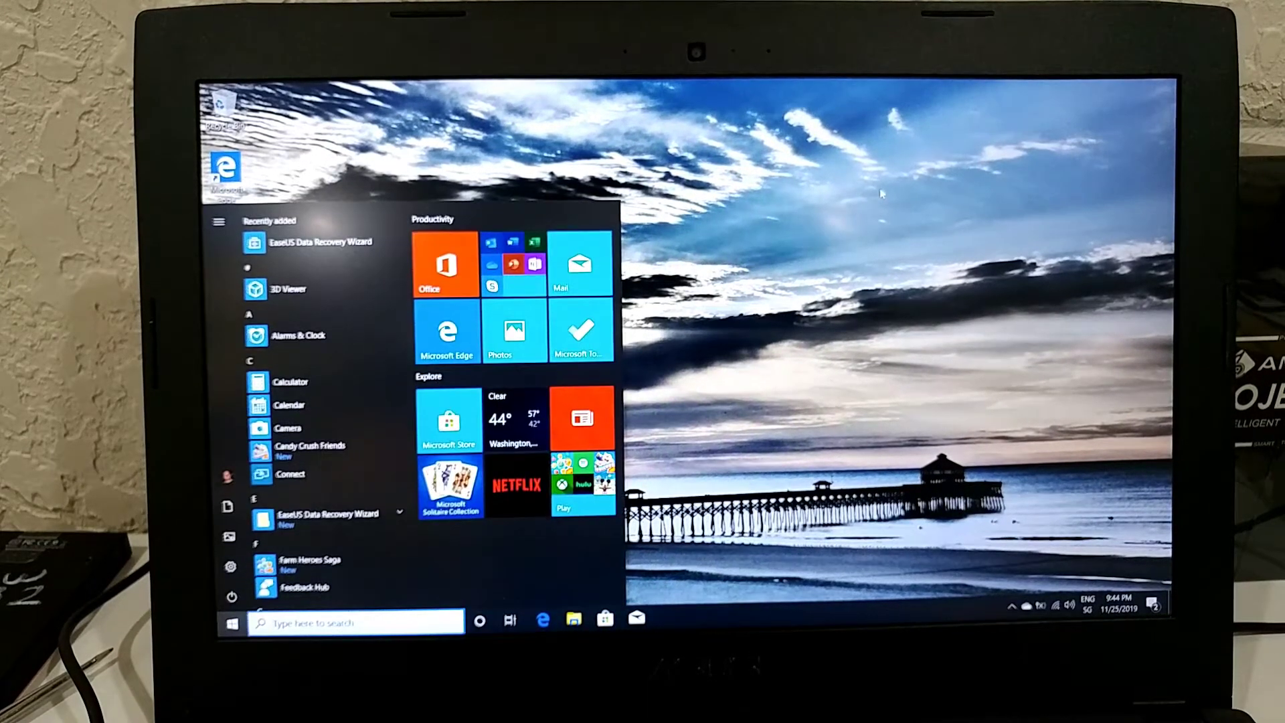
type("b")
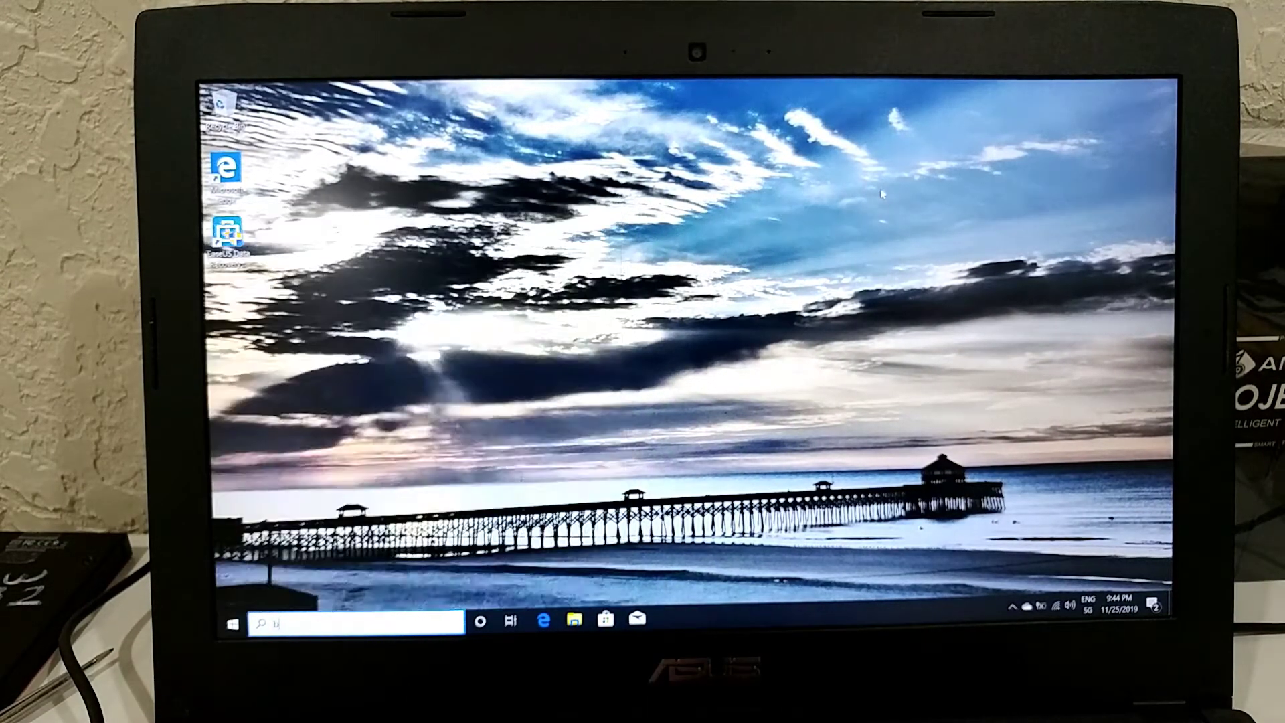
type("ackup")
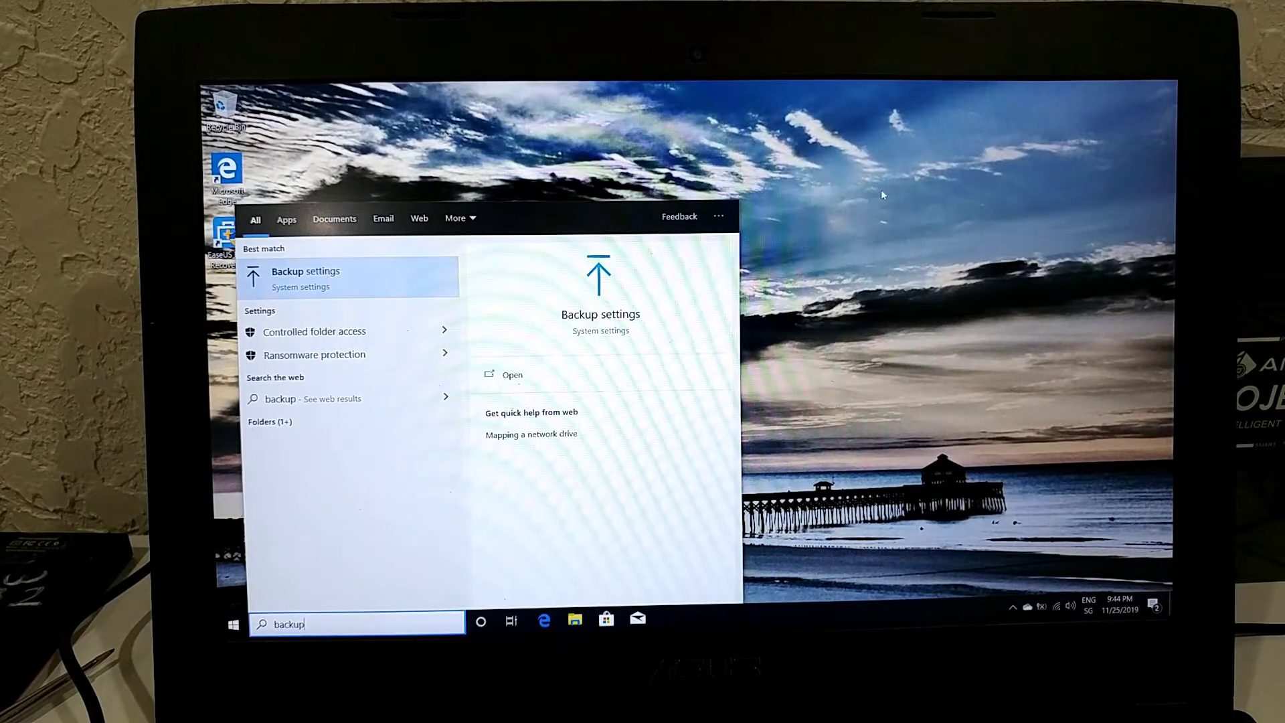
Open Backup settings and go to Backup and Restore (Windows 7).
left_click(410, 283)
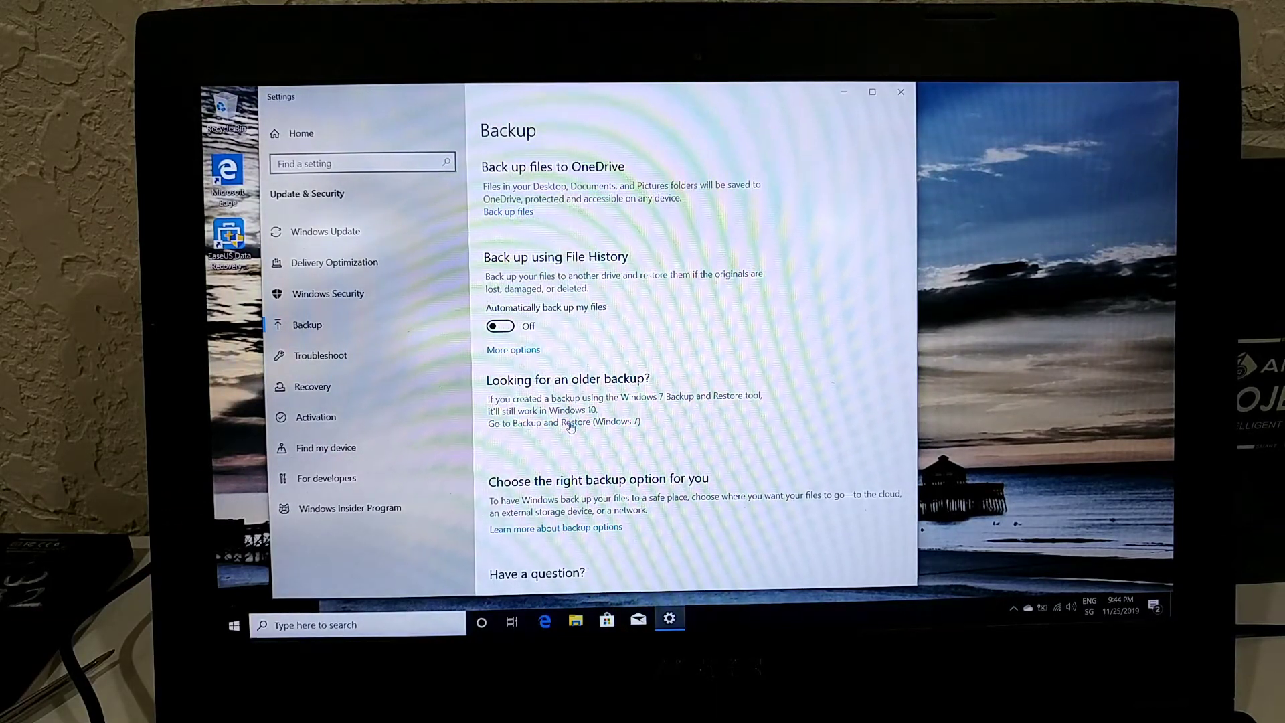
left_click(570, 423)
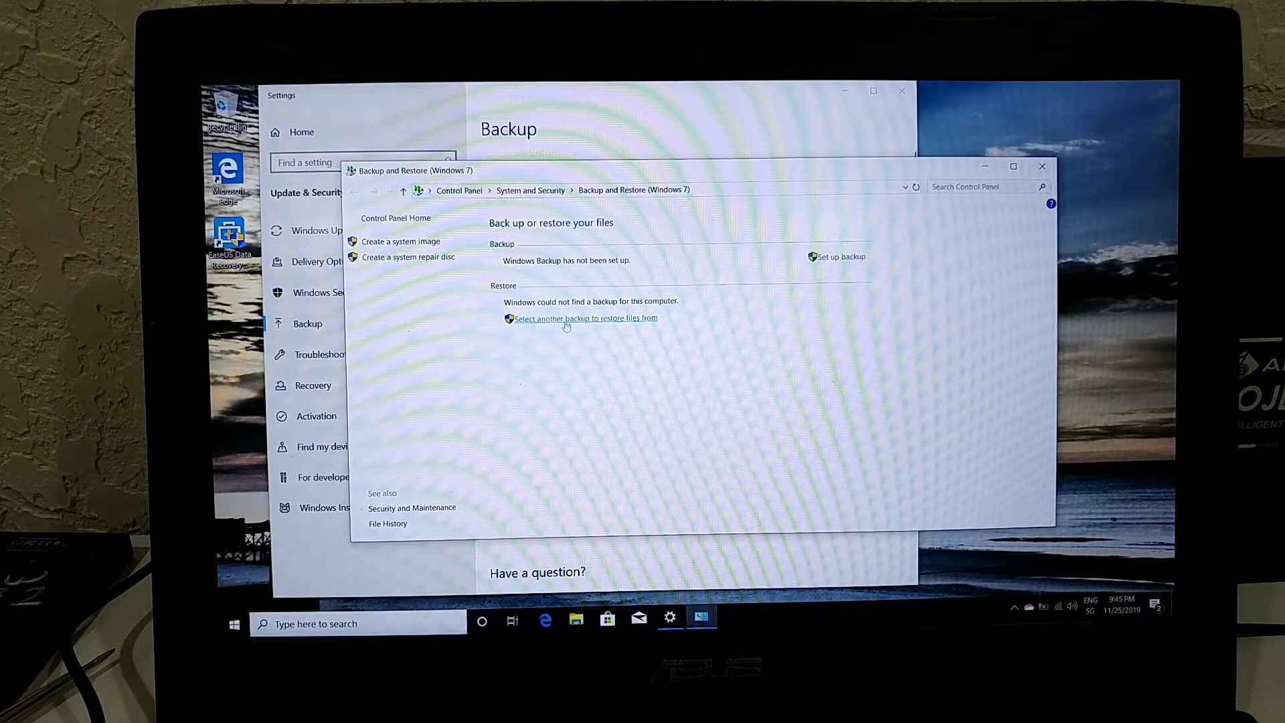
Restore from the My Passport (E:) backup and begin adding a folder from it.
left_click(541, 318)
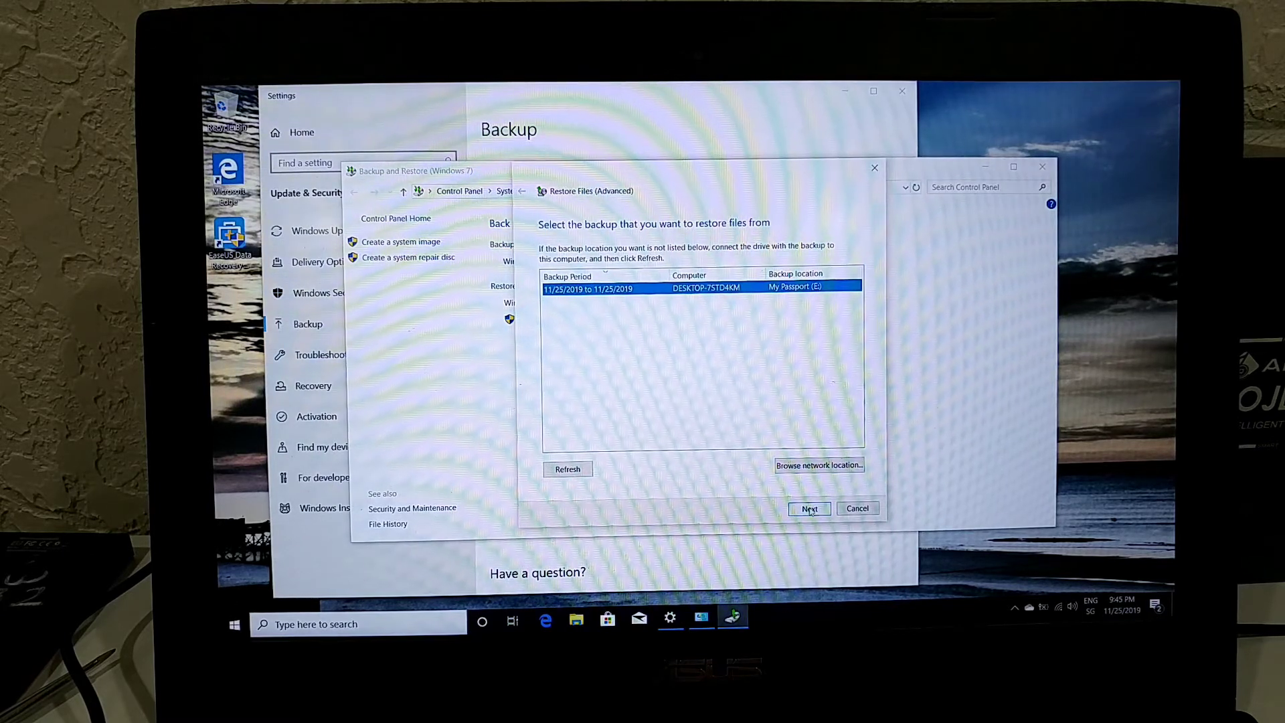
left_click(809, 509)
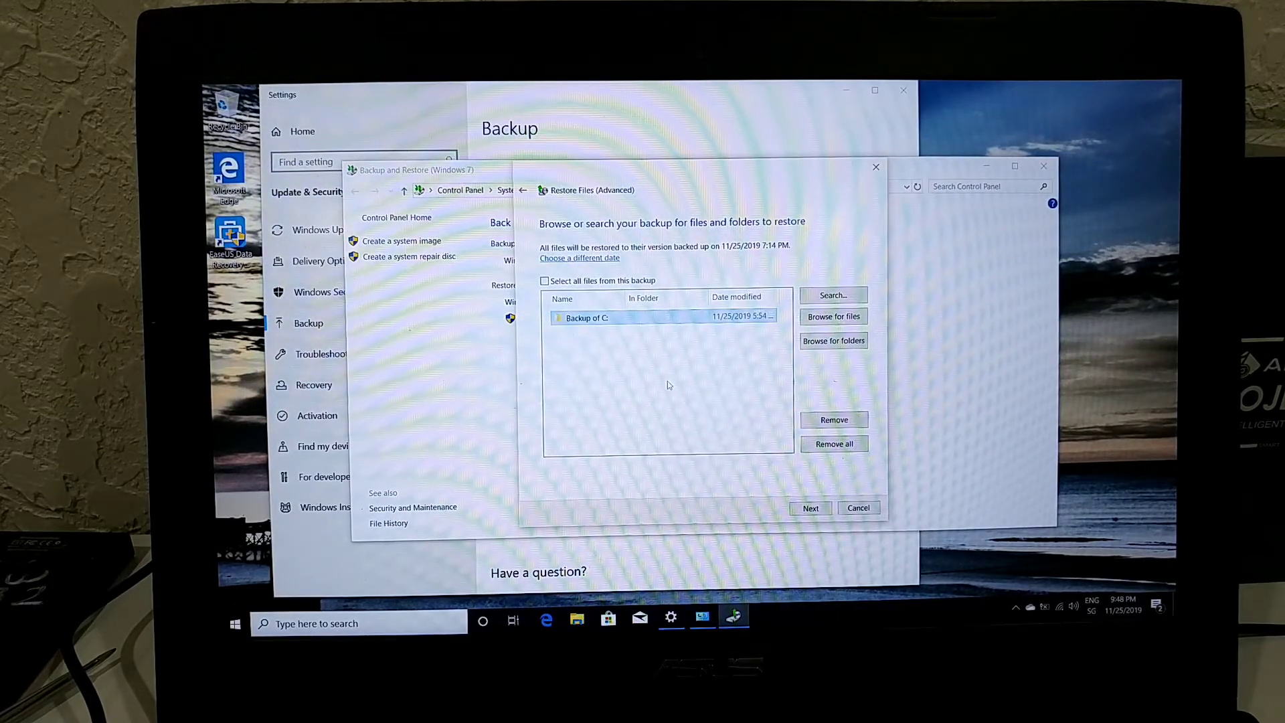
left_click(814, 342)
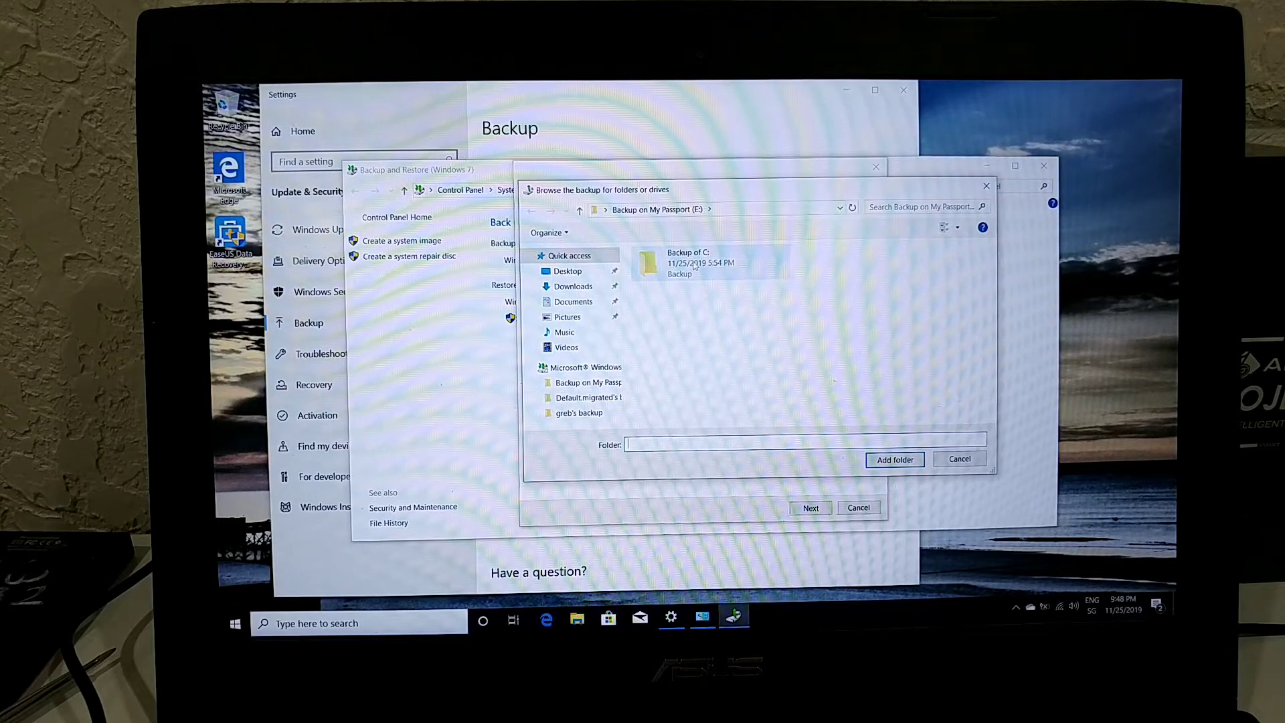
Queue Backup of C: alone for restore, removing its duplicate entry, and continue.
double_click(696, 264)
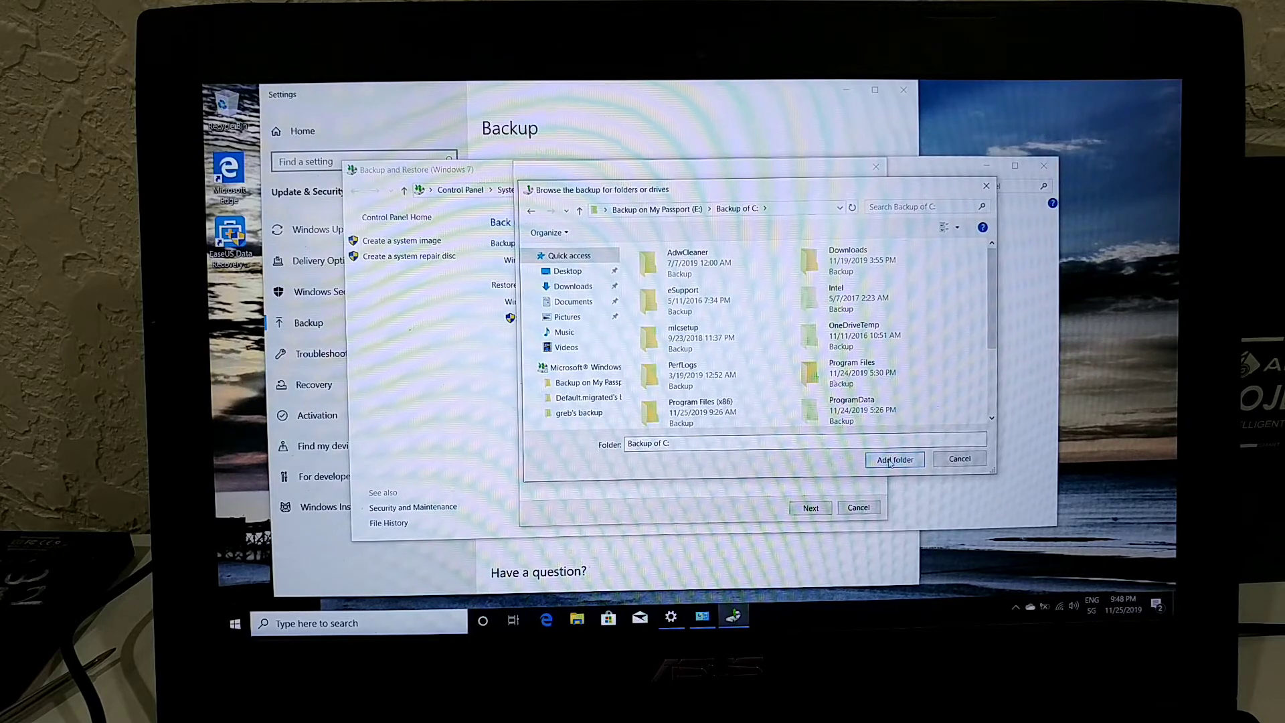
left_click(891, 461)
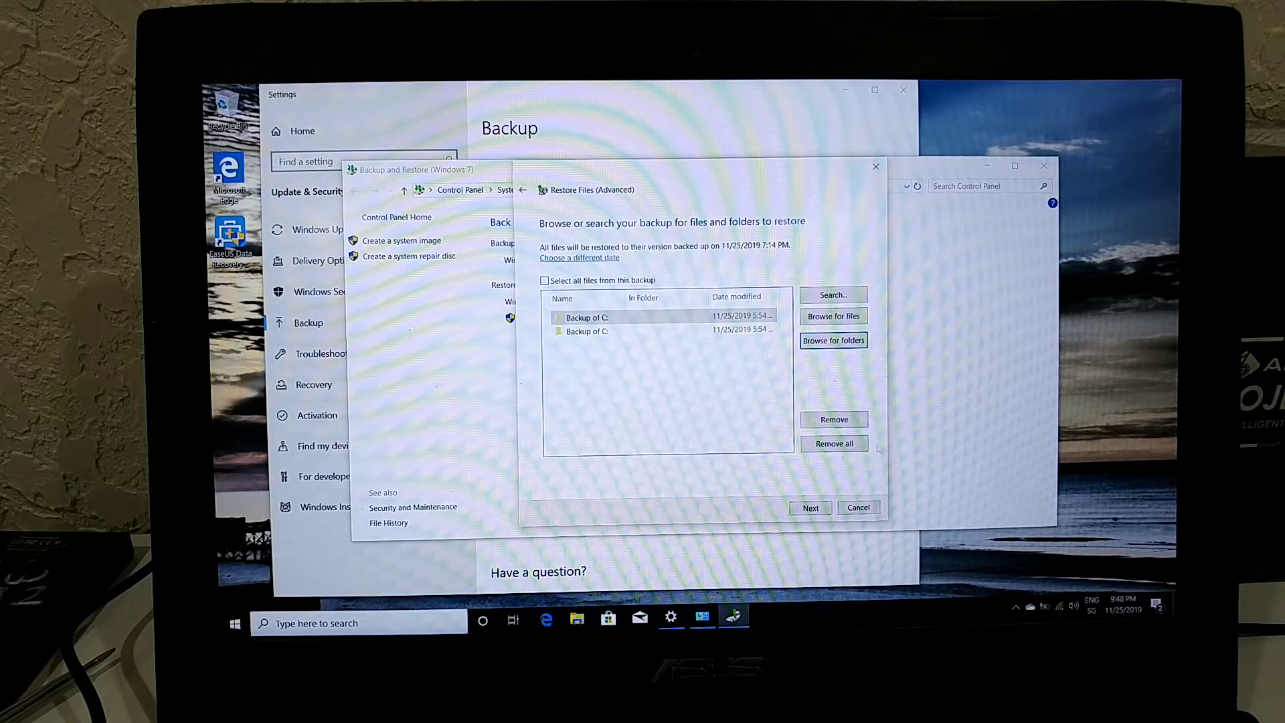
left_click(701, 331)
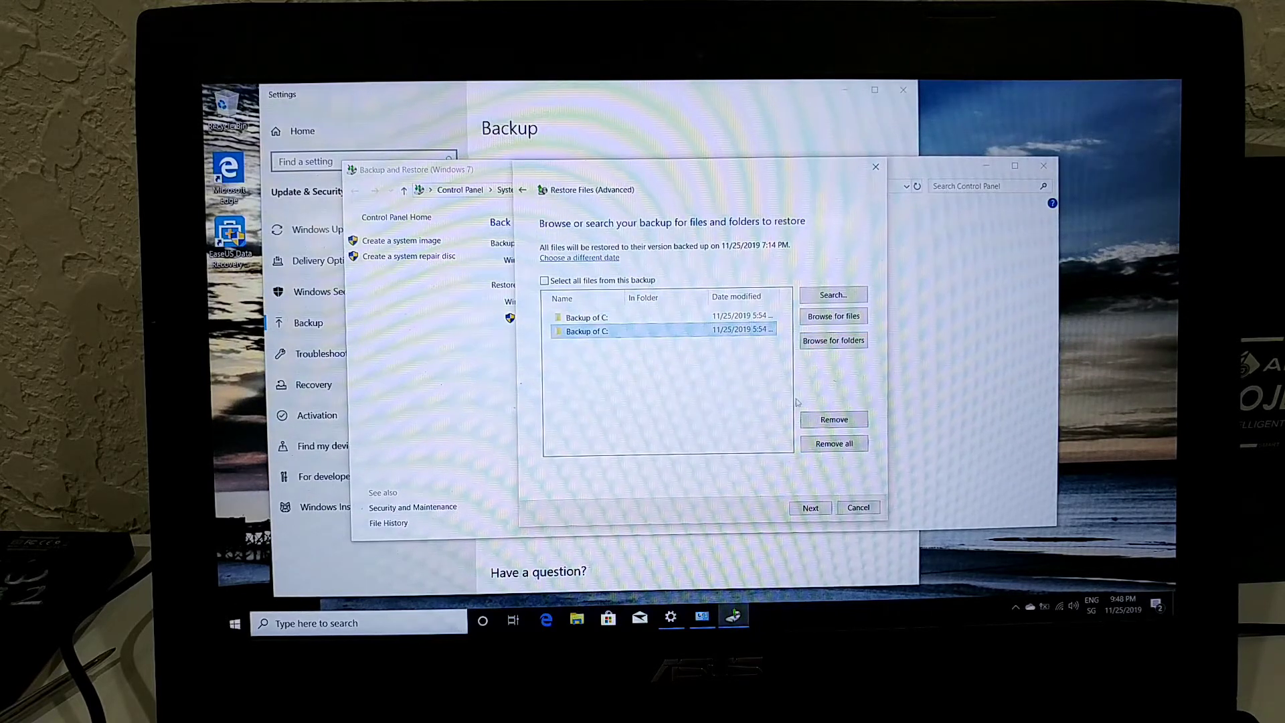
left_click(832, 420)
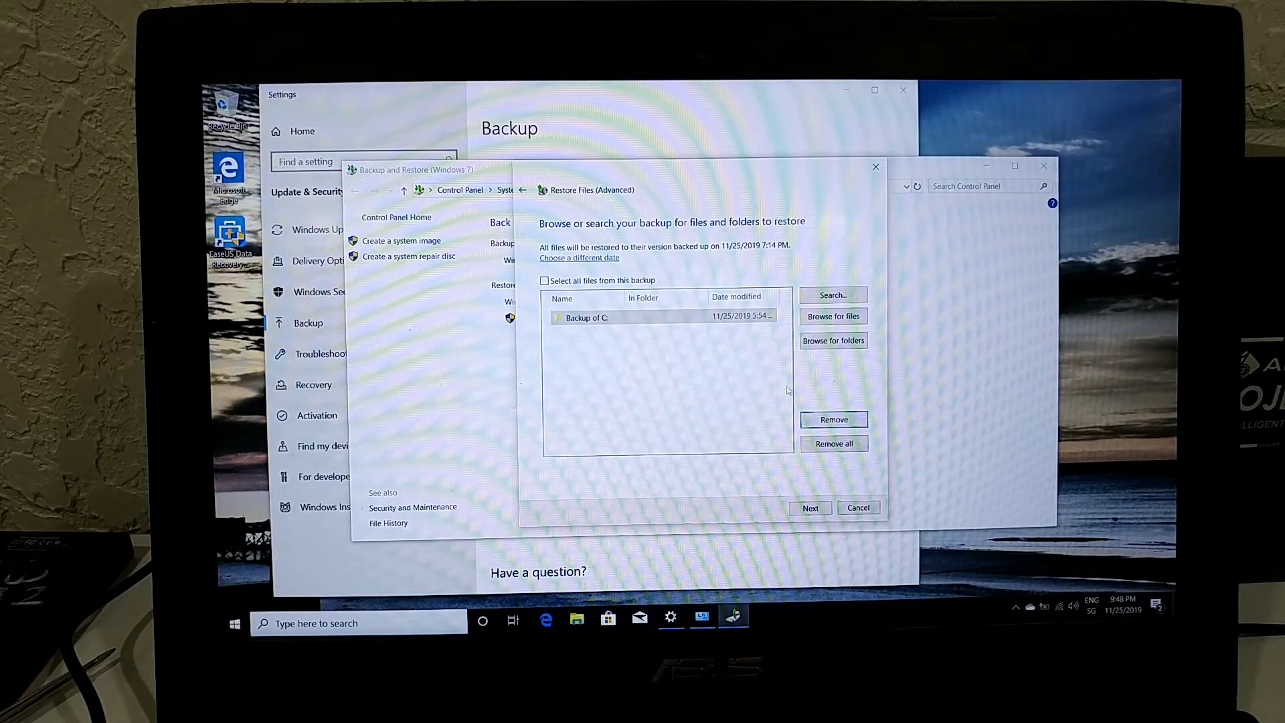
left_click(811, 508)
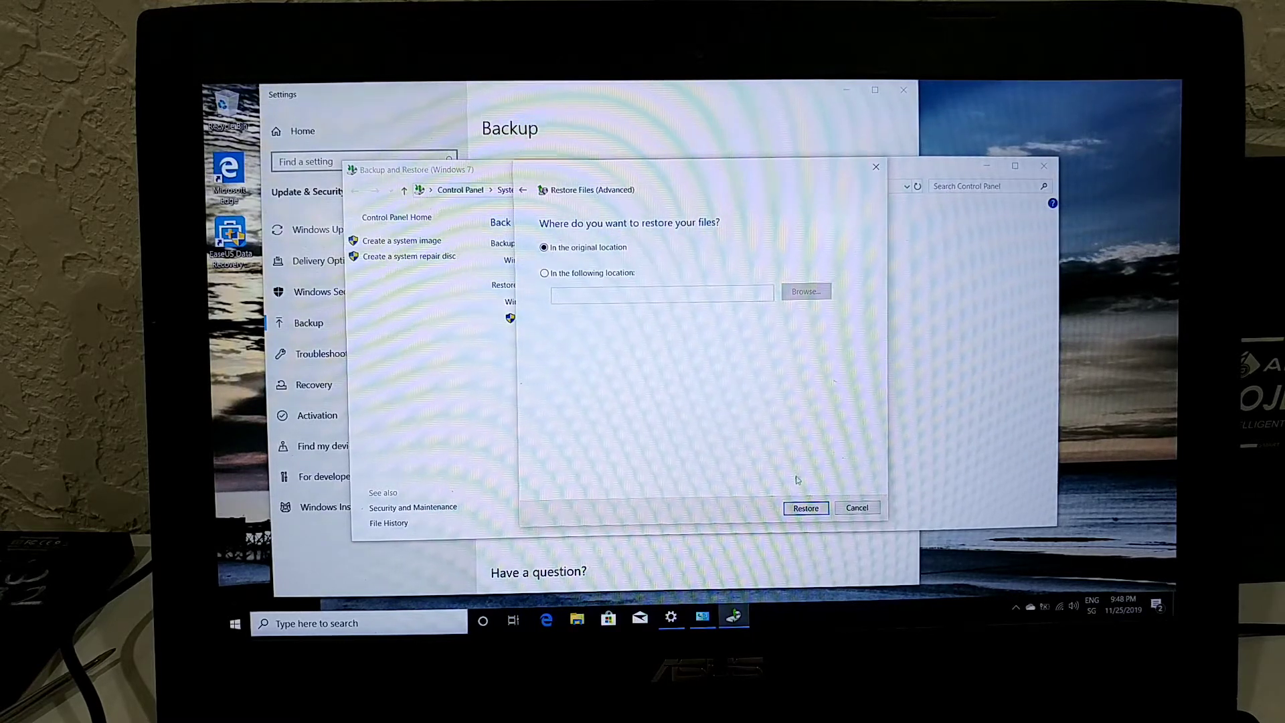
Restore the files to their original location.
left_click(805, 508)
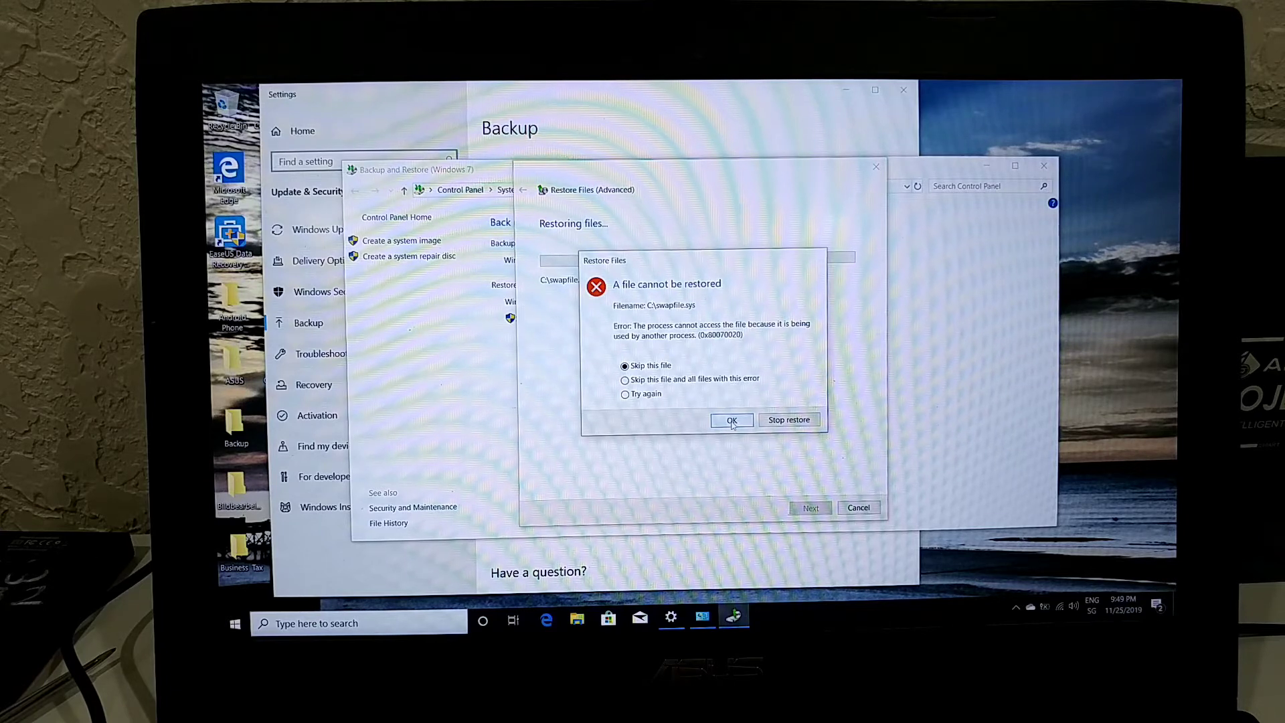
Skip the in-use swapfile.sys and apply one choice to all desktop.ini-style conflicts.
left_click(732, 421)
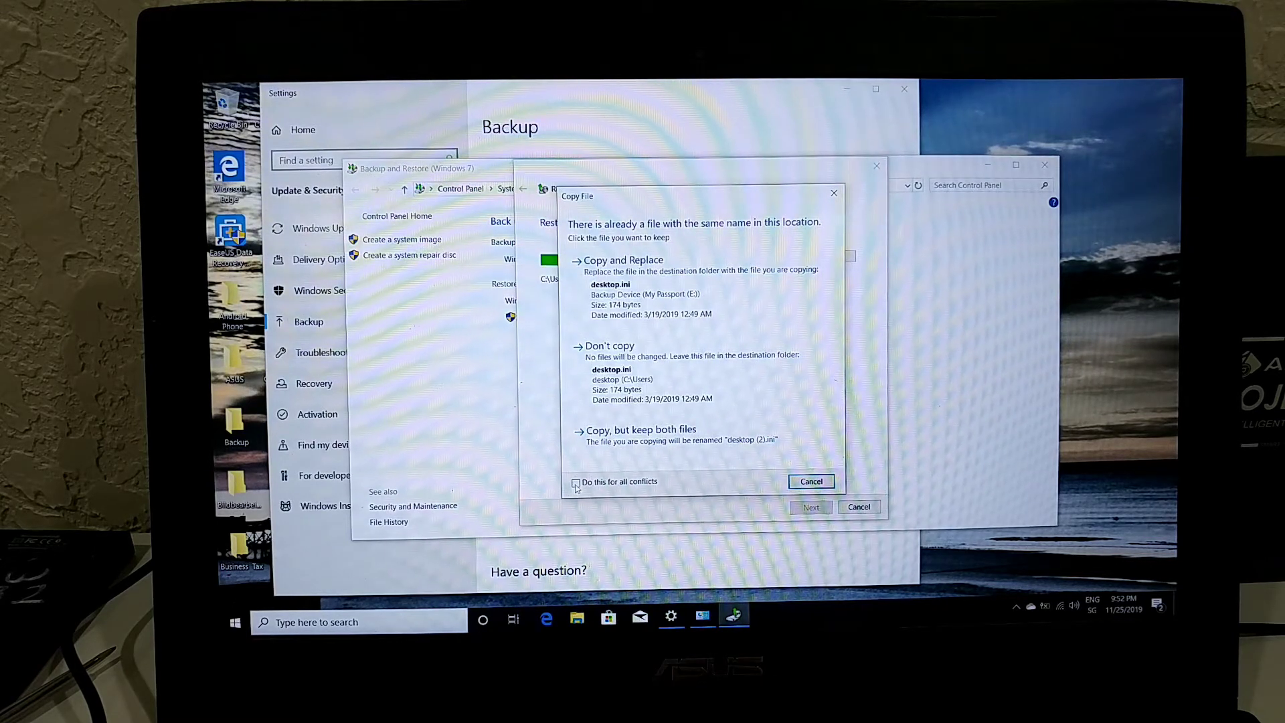
left_click(577, 483)
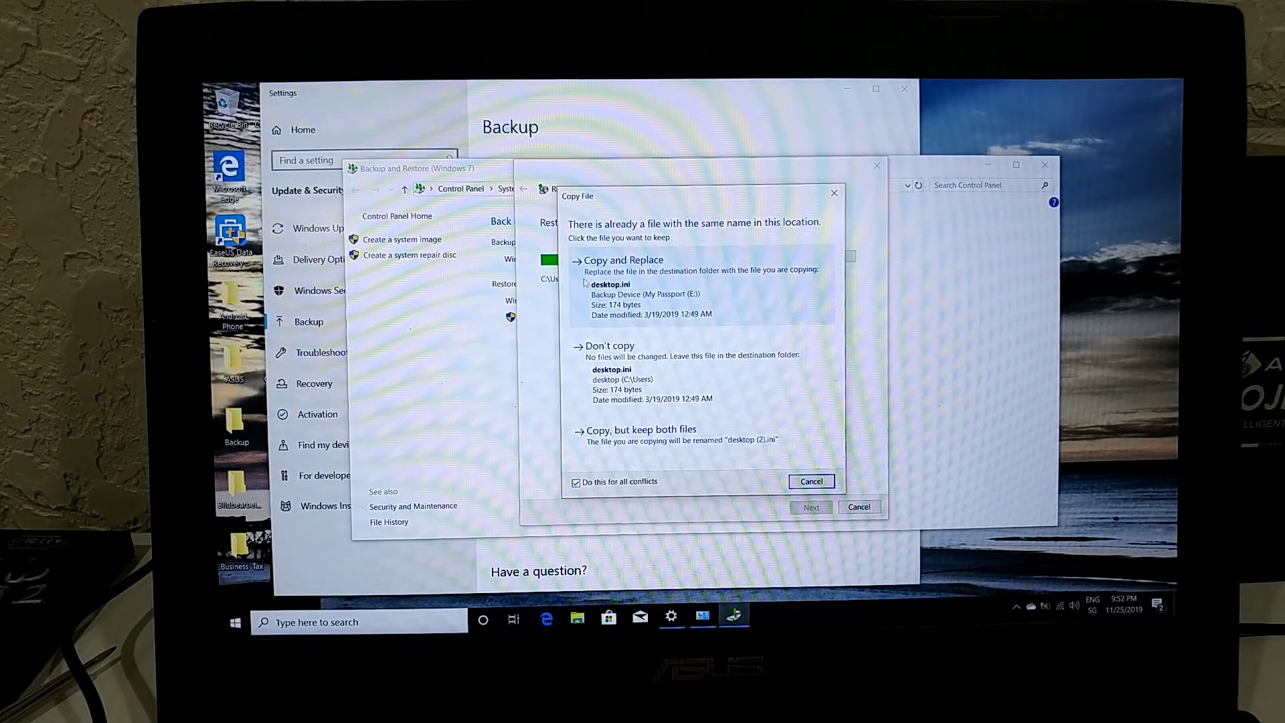
Copy and replace conflicting files, and skip all files with the in-use error.
left_click(612, 275)
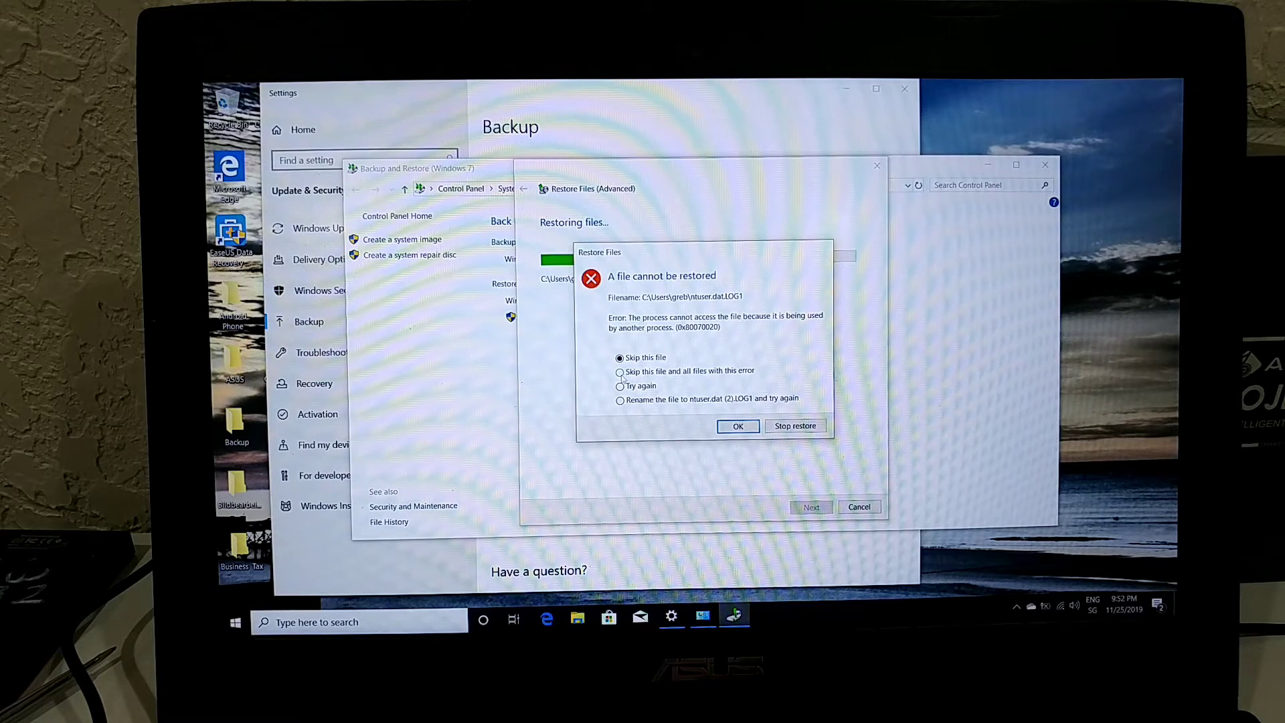
left_click(621, 371)
left_click(739, 426)
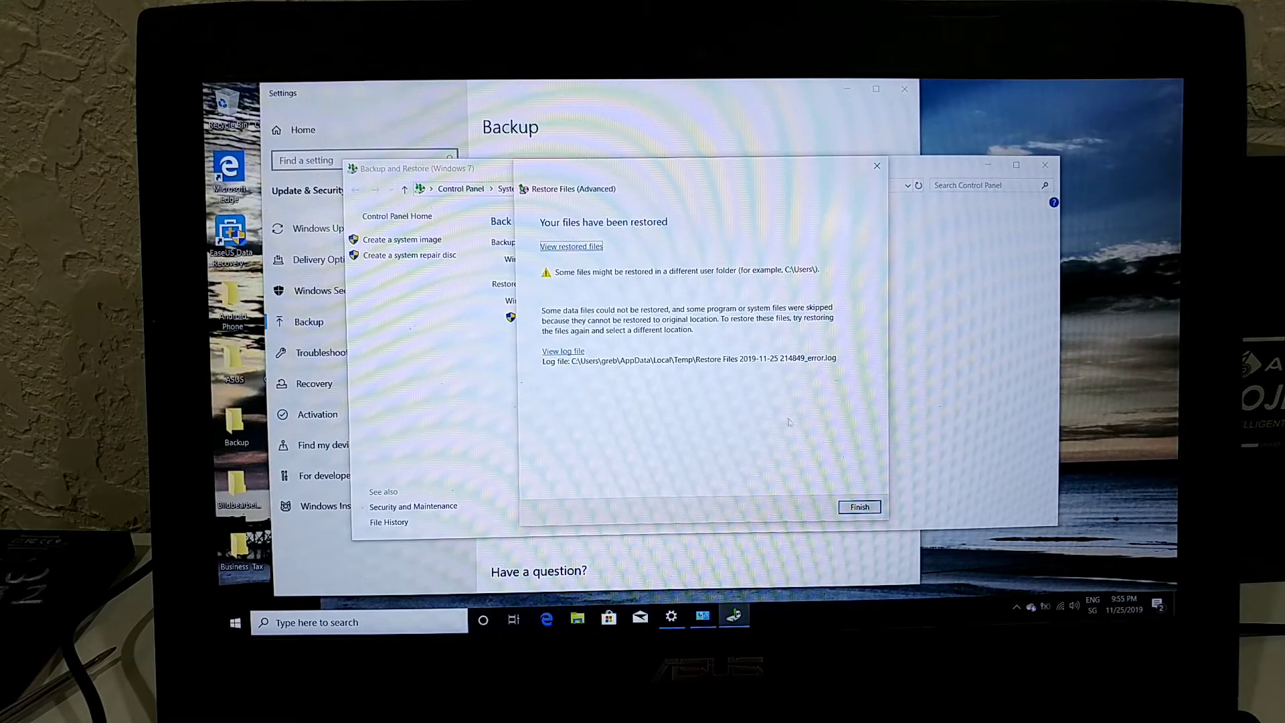
Finish the restore wizard and close the Backup and Restore and Settings windows.
left_click(860, 506)
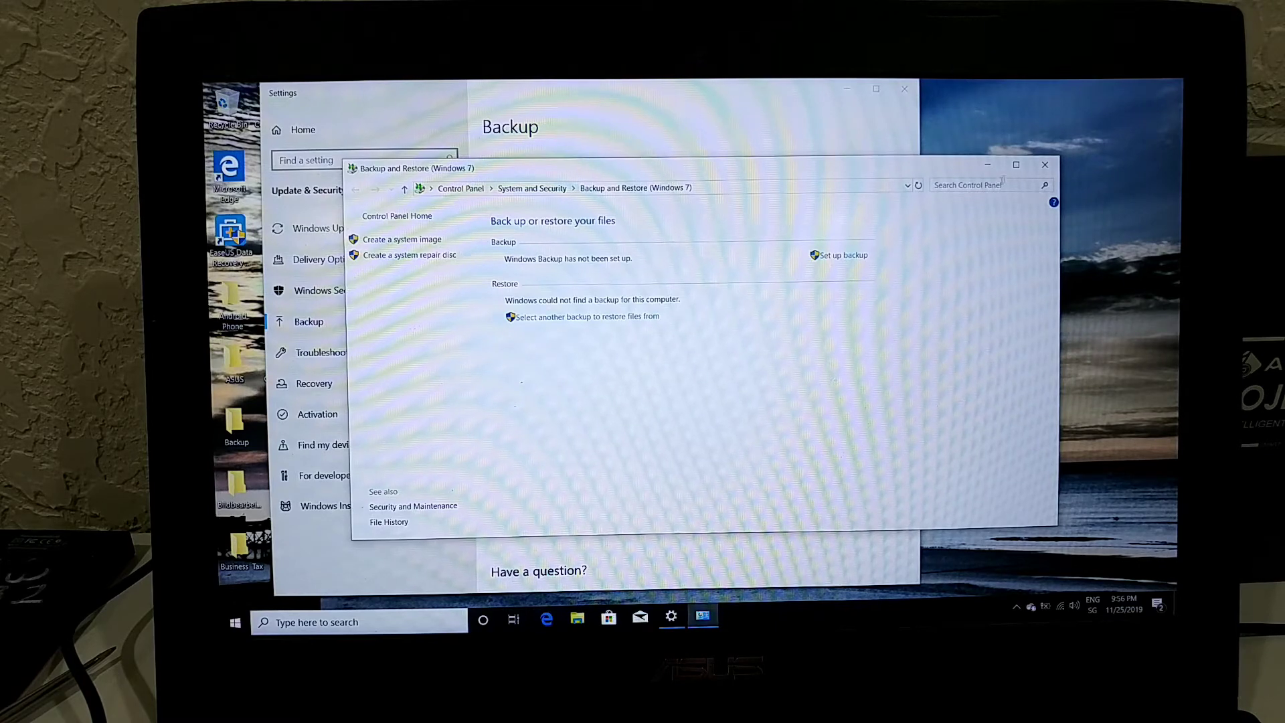
left_click(1044, 165)
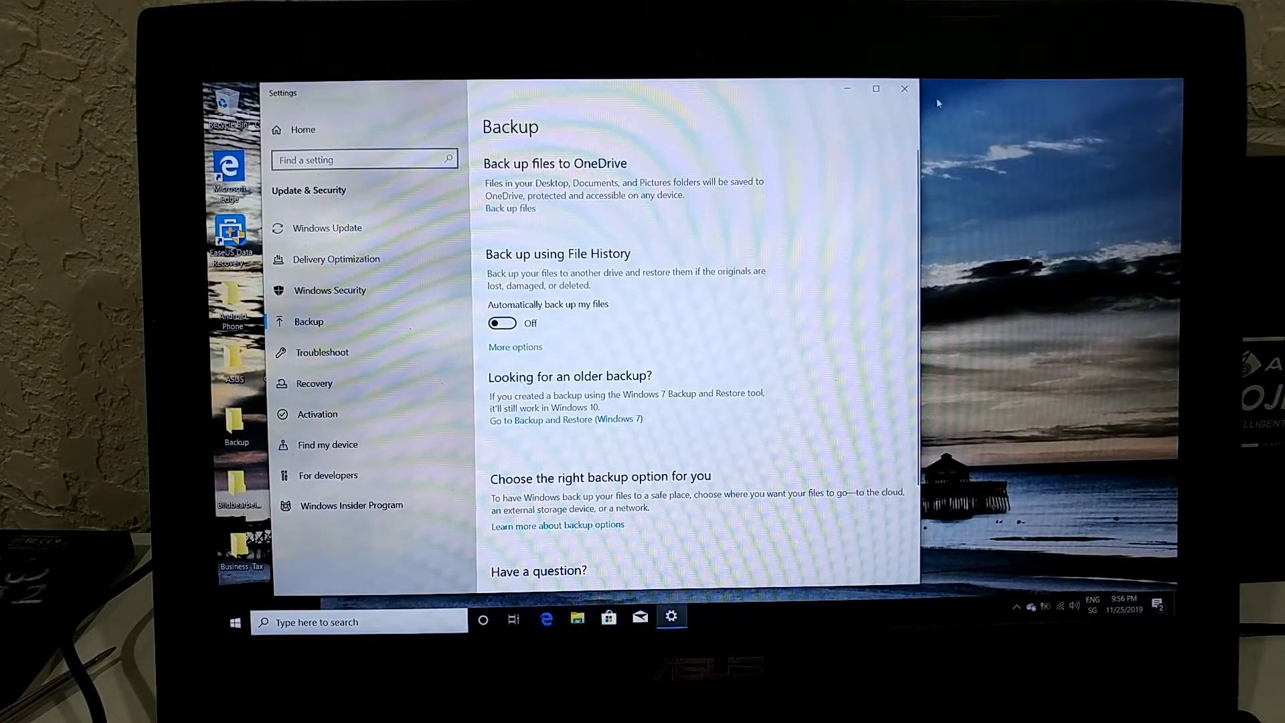
left_click(905, 90)
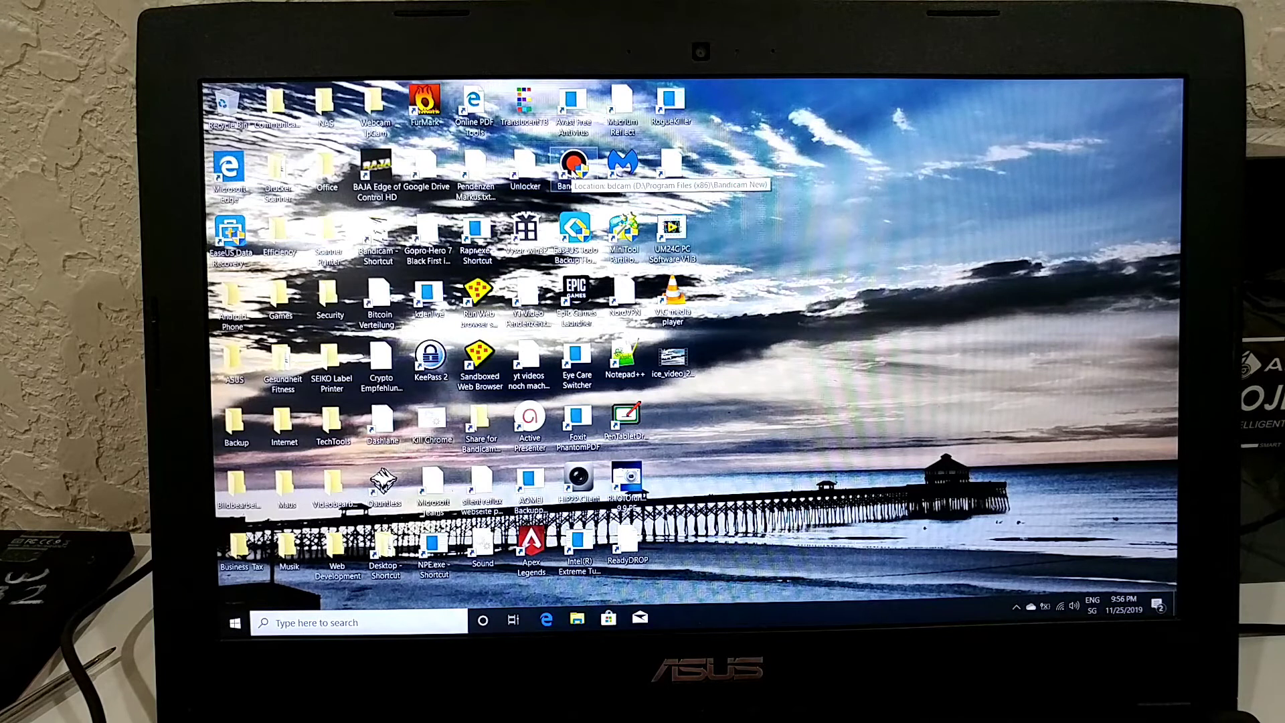
left_click(573, 166)
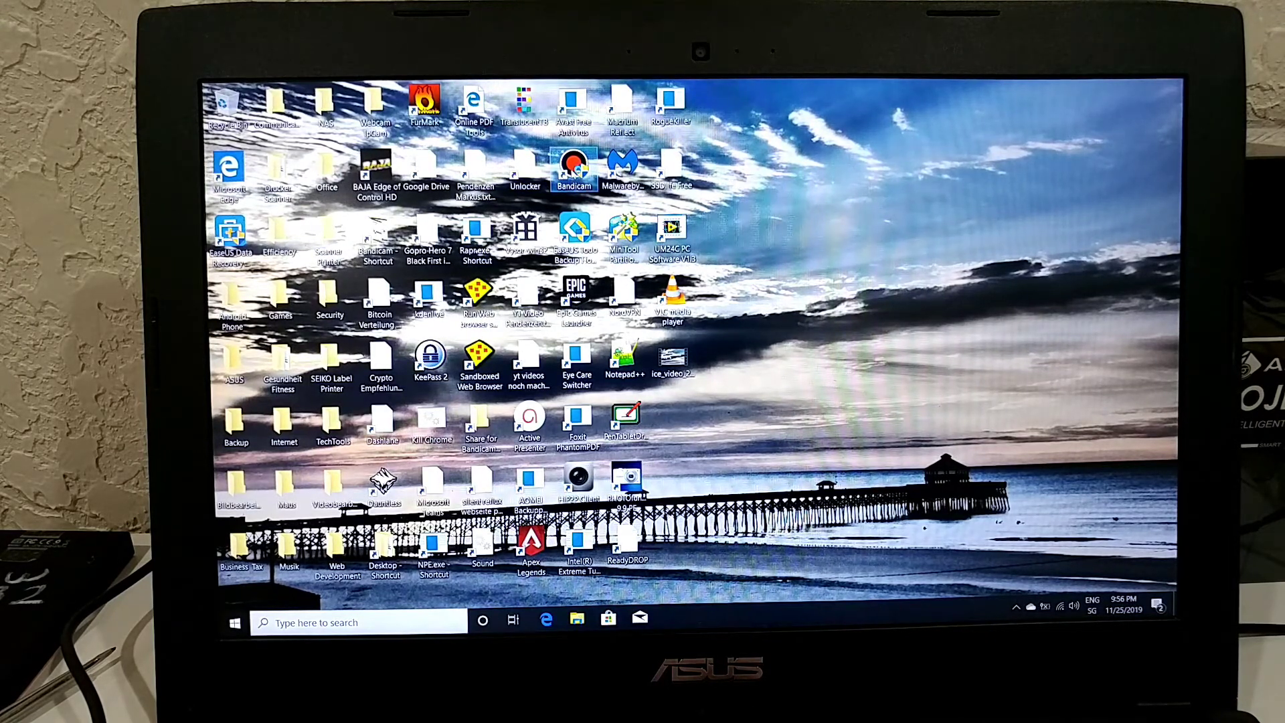
key("Return")
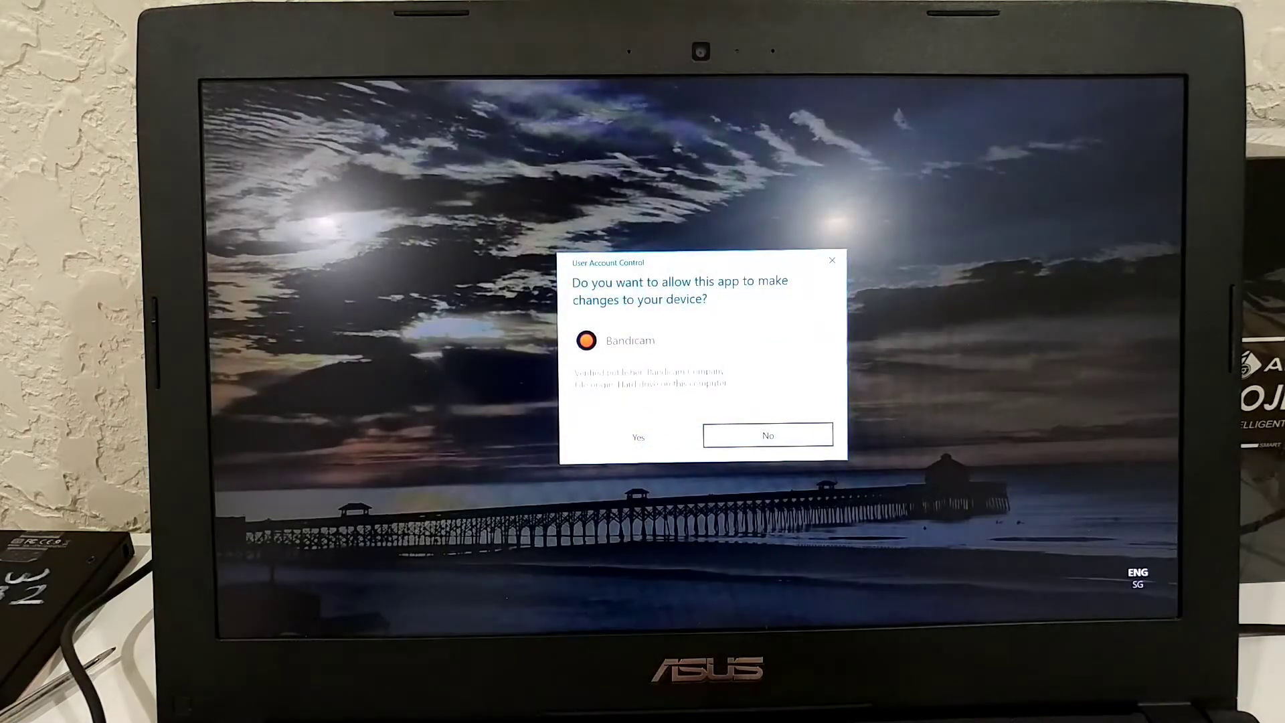
left_click(666, 436)
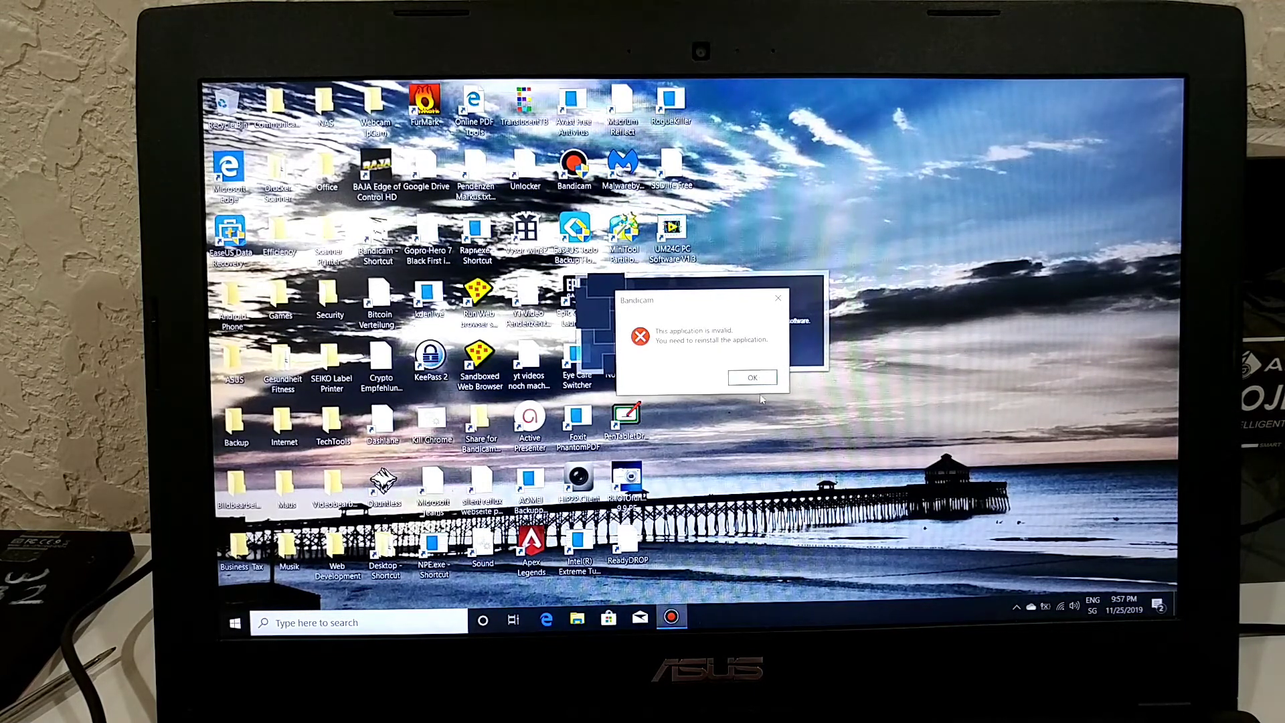
left_click(755, 379)
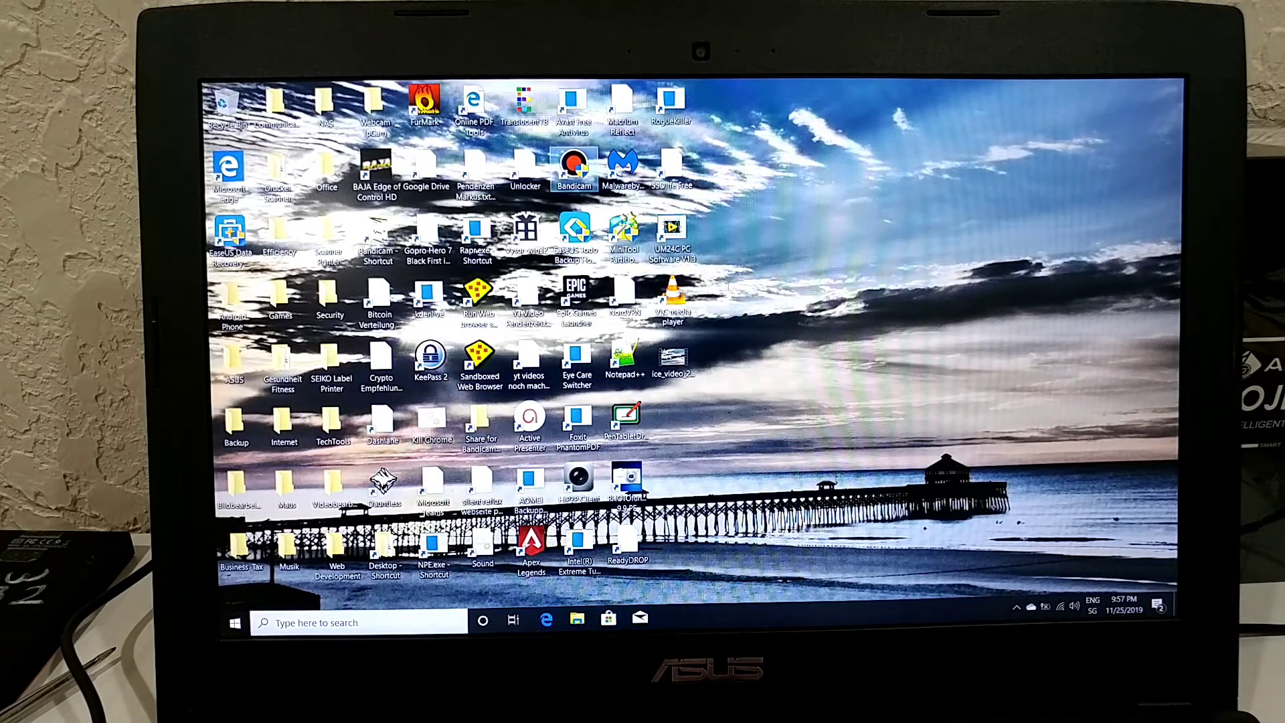